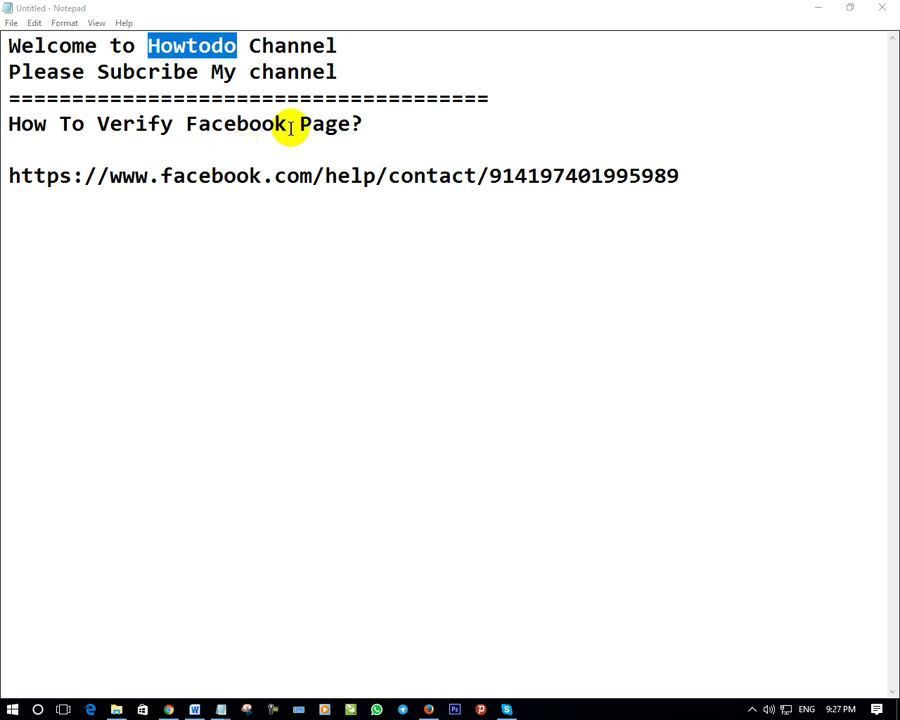
# Log in to Facebook and open your public-figure Page, scrolling down to its About details
pyautogui.click(168, 709)
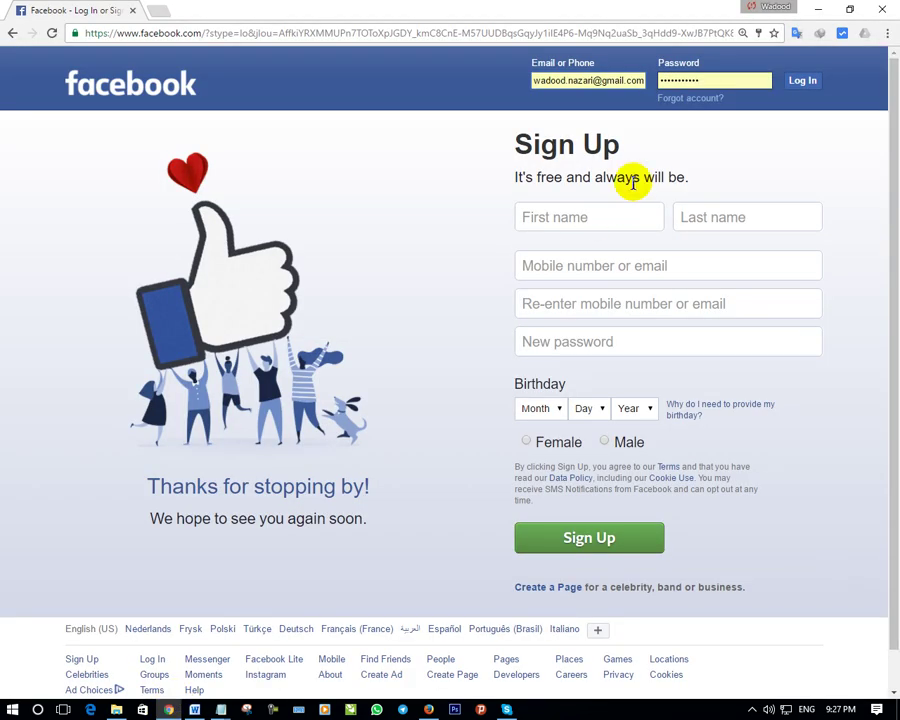
pyautogui.click(802, 80)
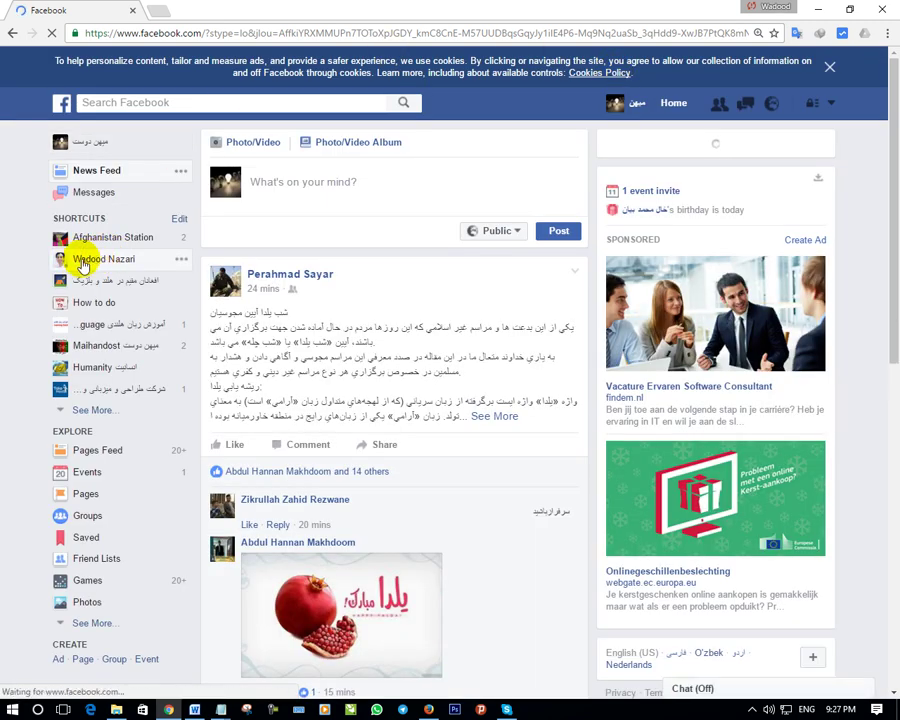
pyautogui.click(90, 259)
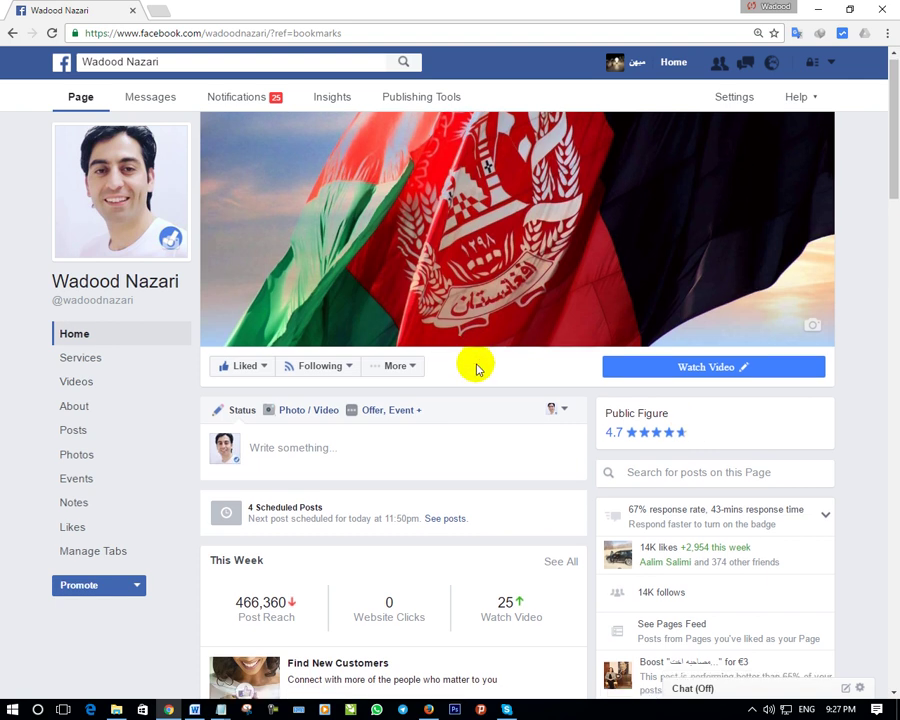
pyautogui.scroll(-2, 476, 369)
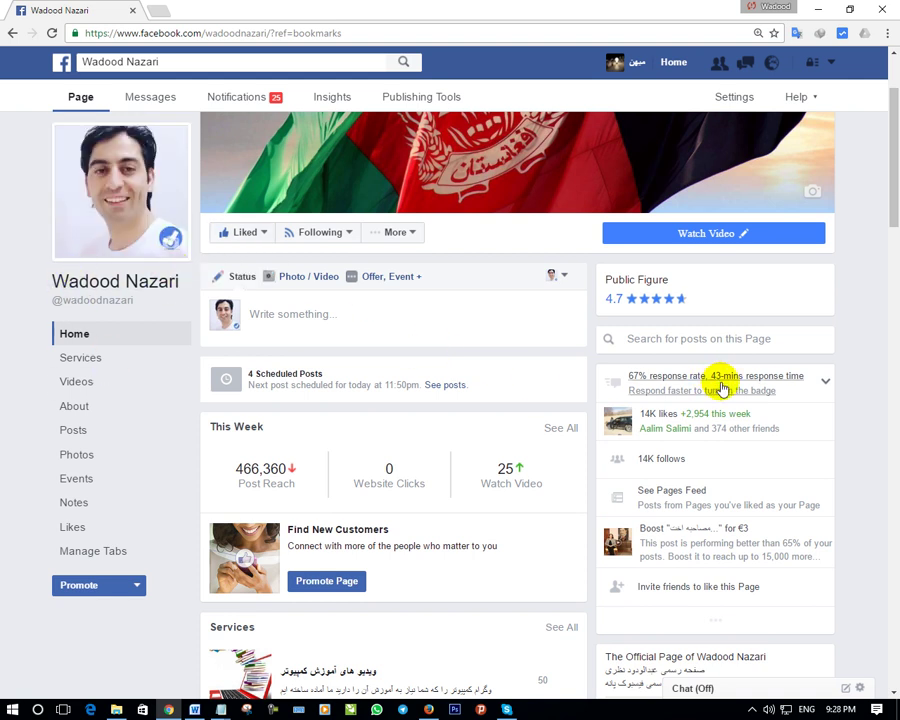
pyautogui.scroll(-3, 723, 385)
pyautogui.scroll(-2, 723, 388)
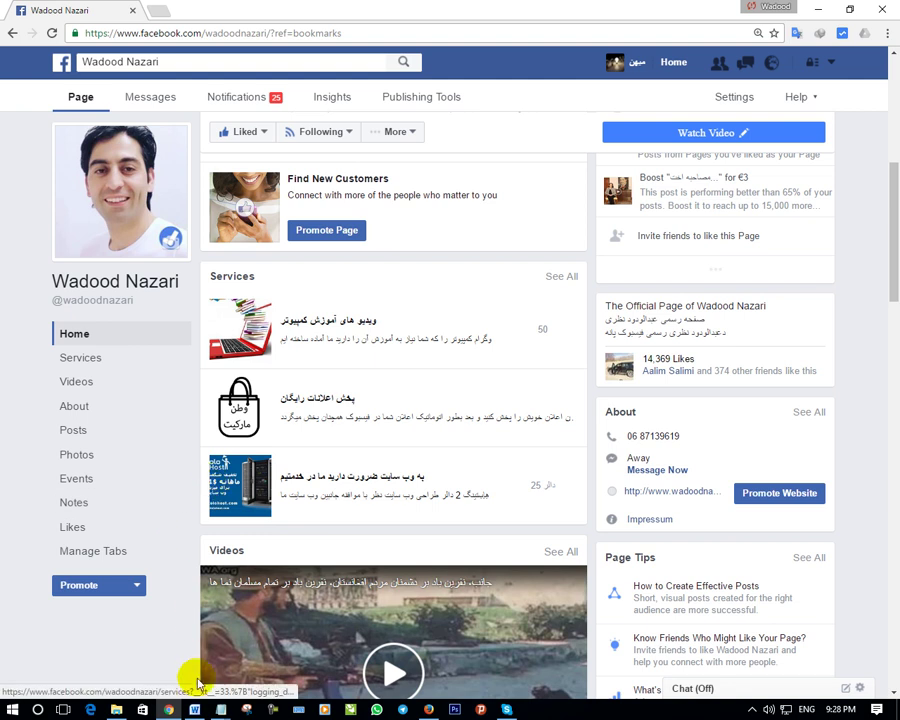
pyautogui.moveTo(221, 710)
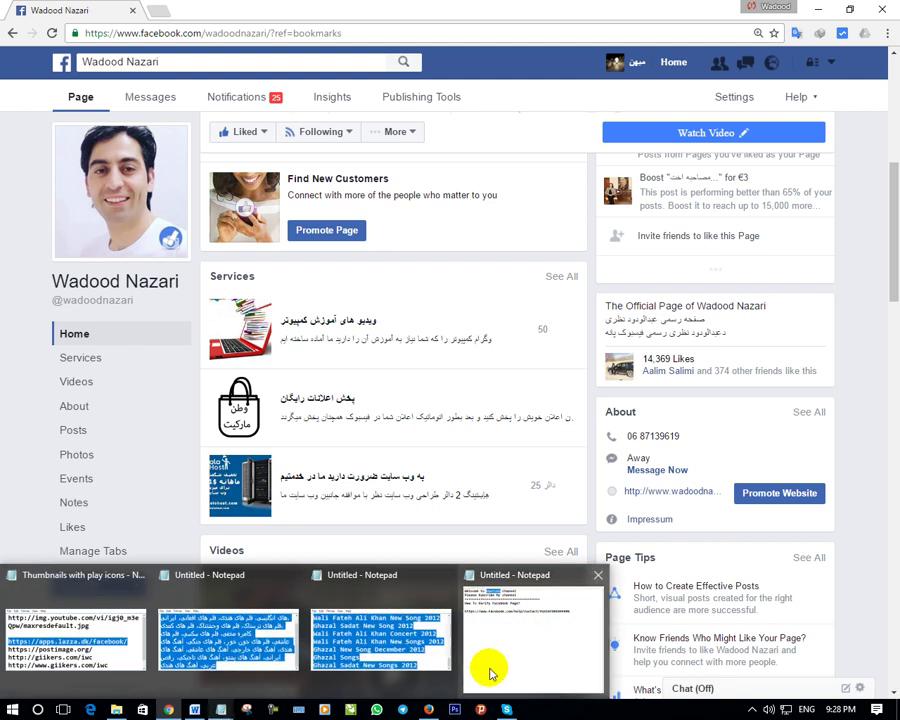
# Copy the help-form link from the Notepad notes and load it in a new Chrome tab
pyautogui.click(488, 668)
pyautogui.moveTo(681, 178); pyautogui.dragTo(8, 176)
pyautogui.hotkey('ctrl', 'c')
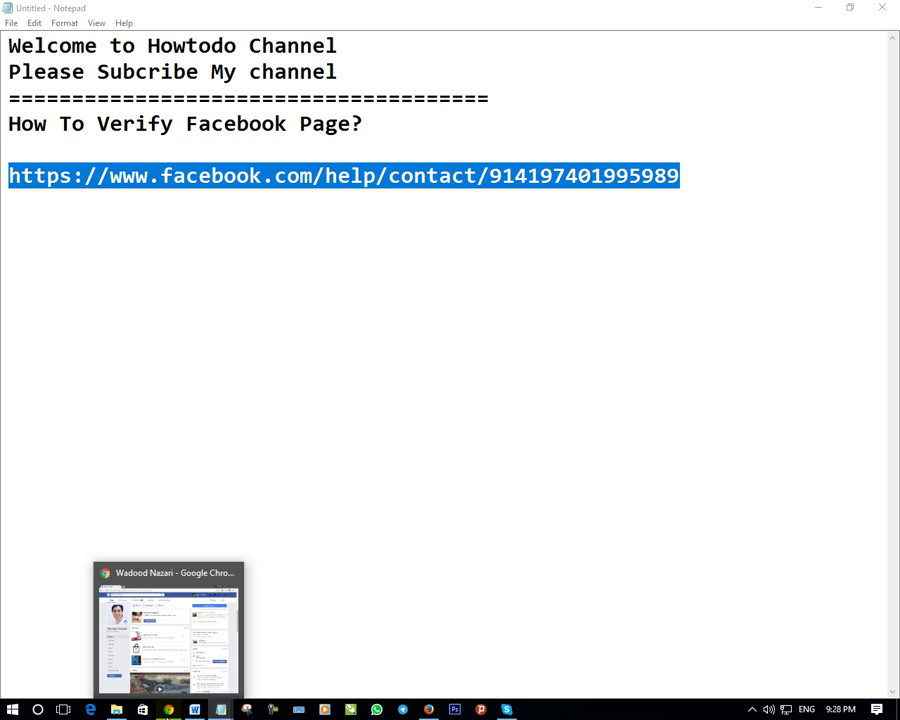
pyautogui.click(168, 709)
pyautogui.click(157, 18)
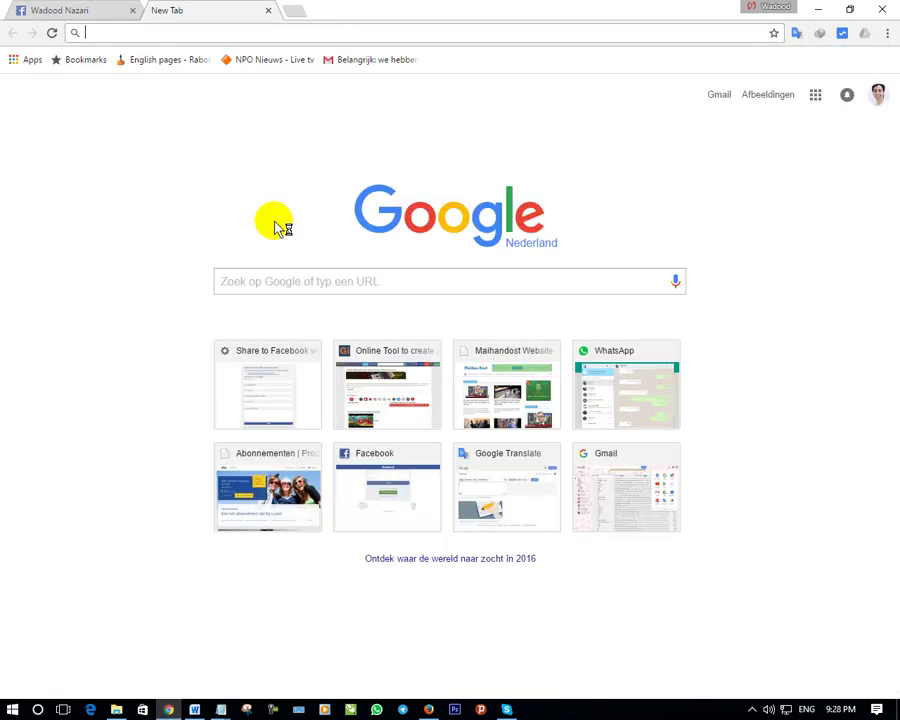
pyautogui.hotkey('ctrl', 'v')
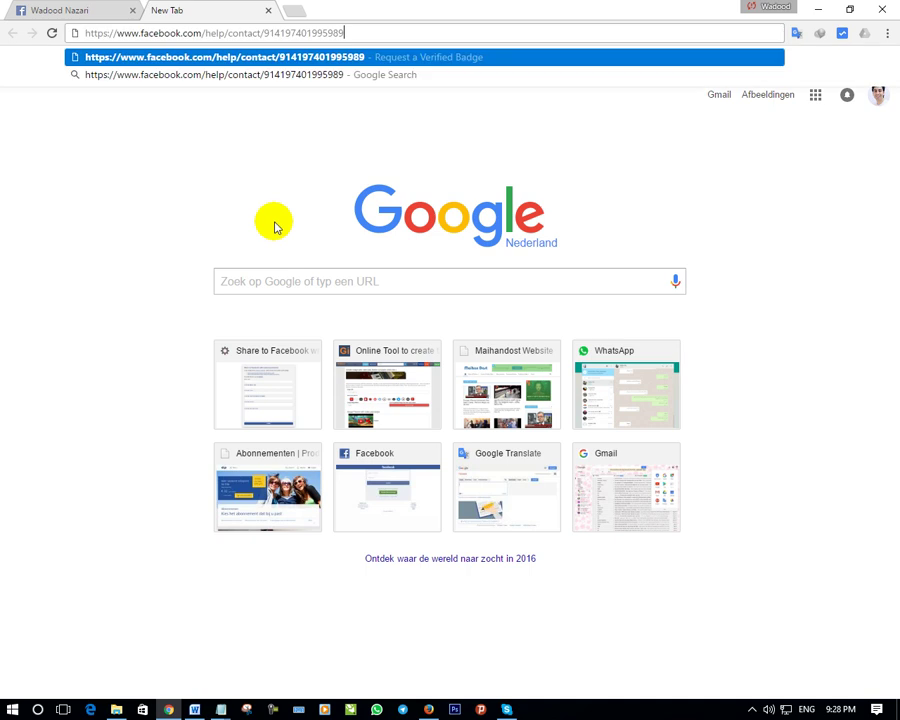
pyautogui.press('Return')
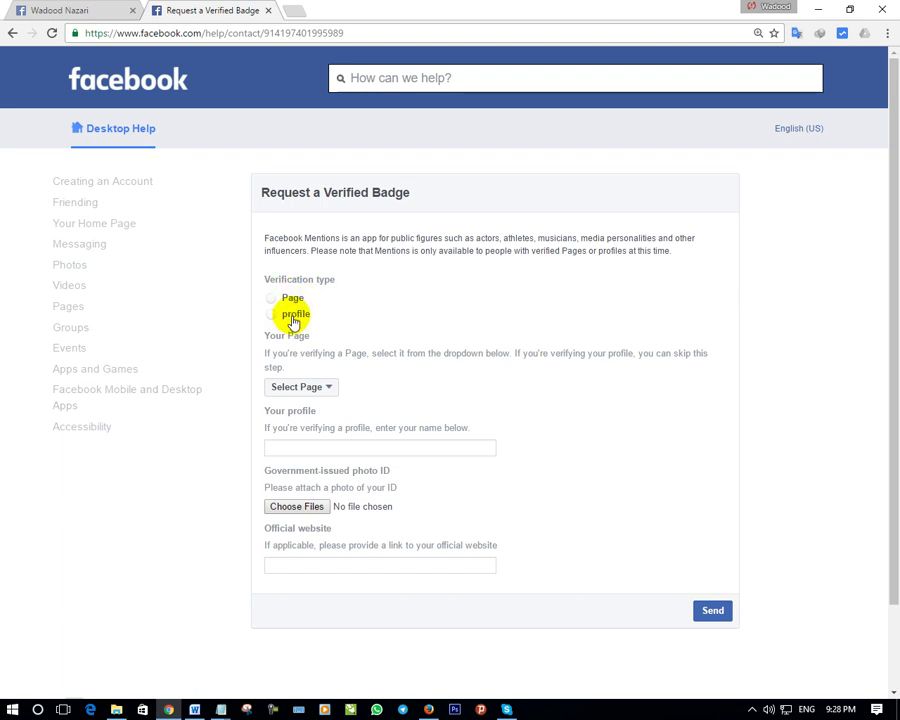
# Choose Page as the verification type, select your Page, and enter your profile name
pyautogui.click(290, 300)
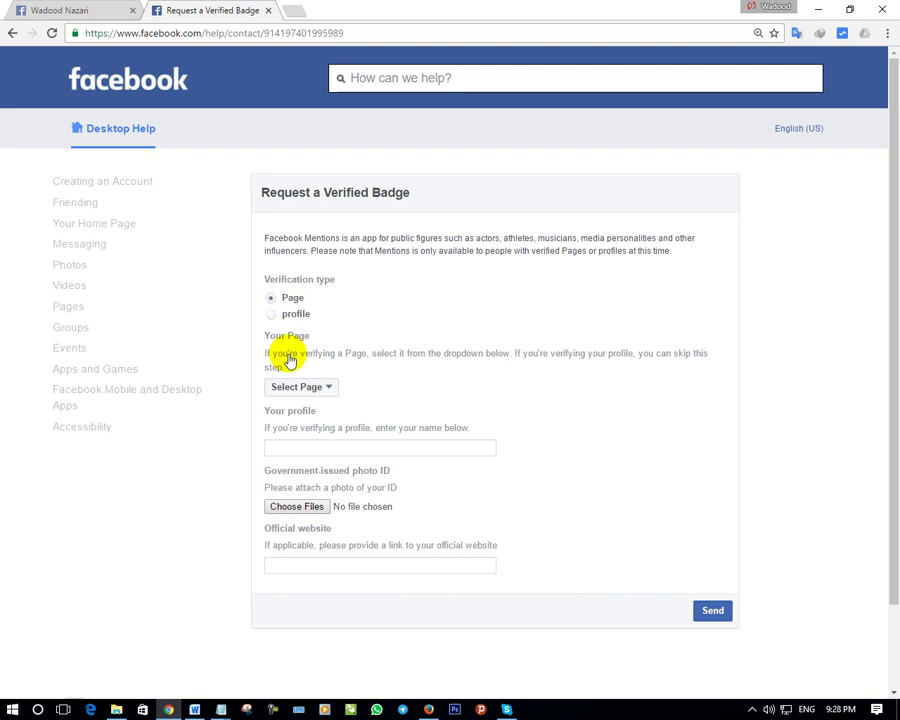
pyautogui.click(300, 390)
pyautogui.click(300, 428)
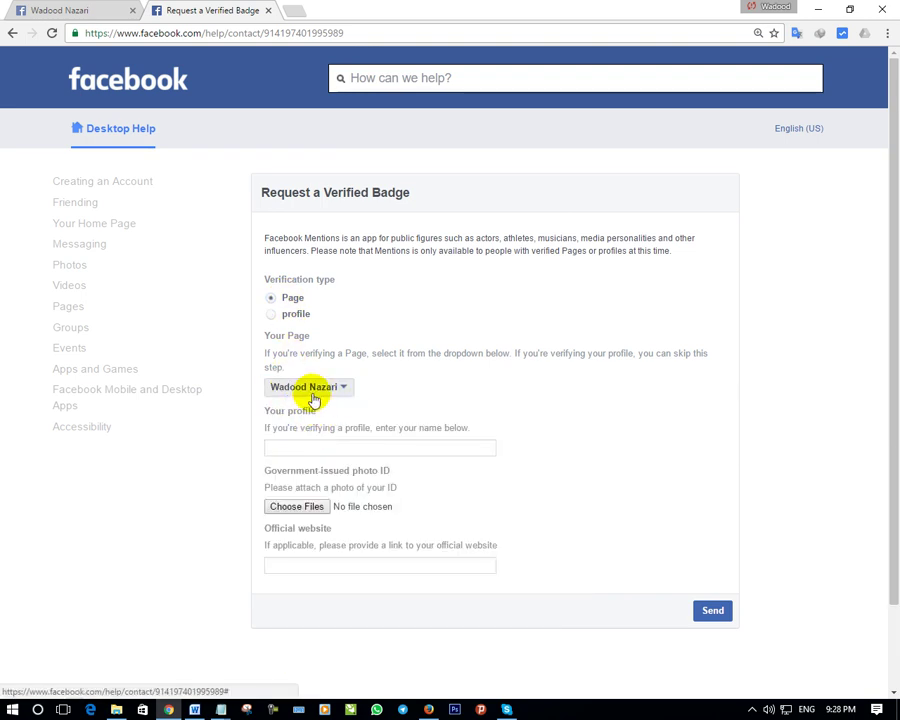
pyautogui.click(310, 450)
pyautogui.write('A')
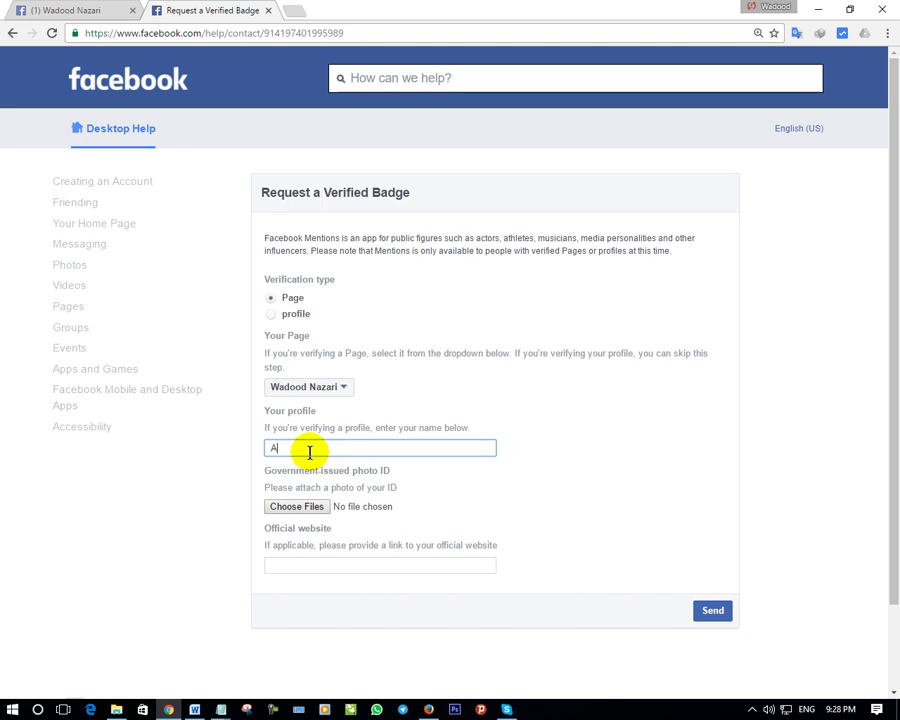
pyautogui.write('bdul Wadood Na')
pyautogui.write('zari')
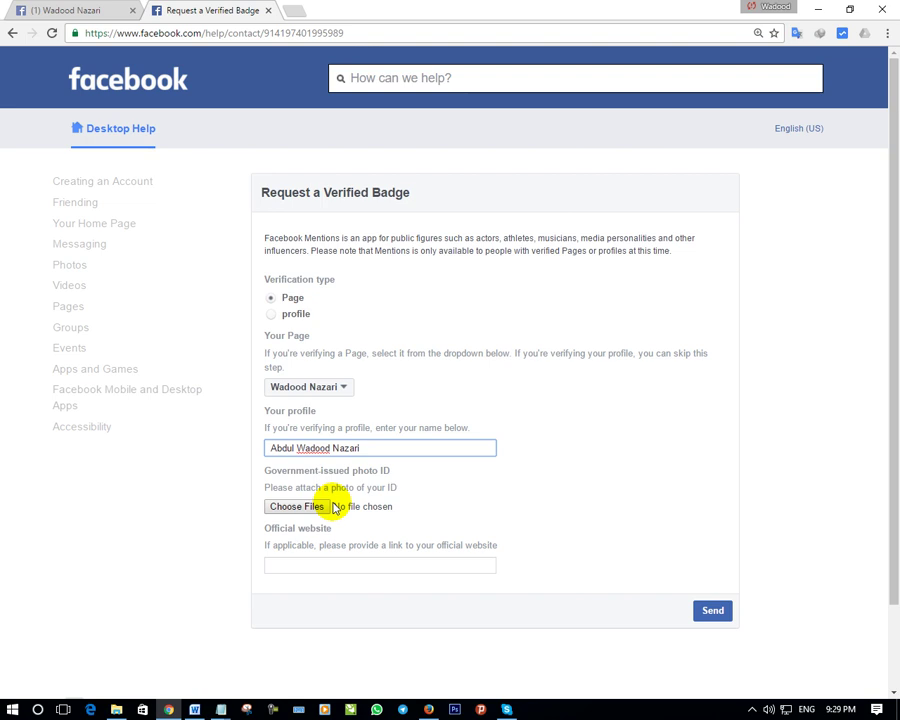
# Attach the three WhatsApp images from D: > A thumnails > ID as the government-issued photo ID
pyautogui.click(311, 506)
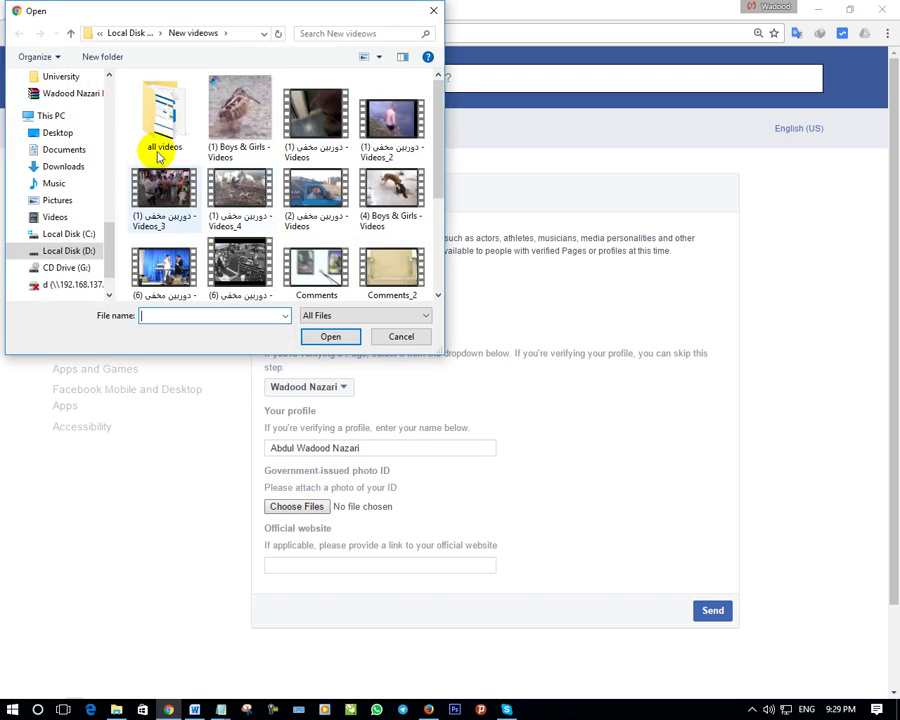
pyautogui.click(72, 250)
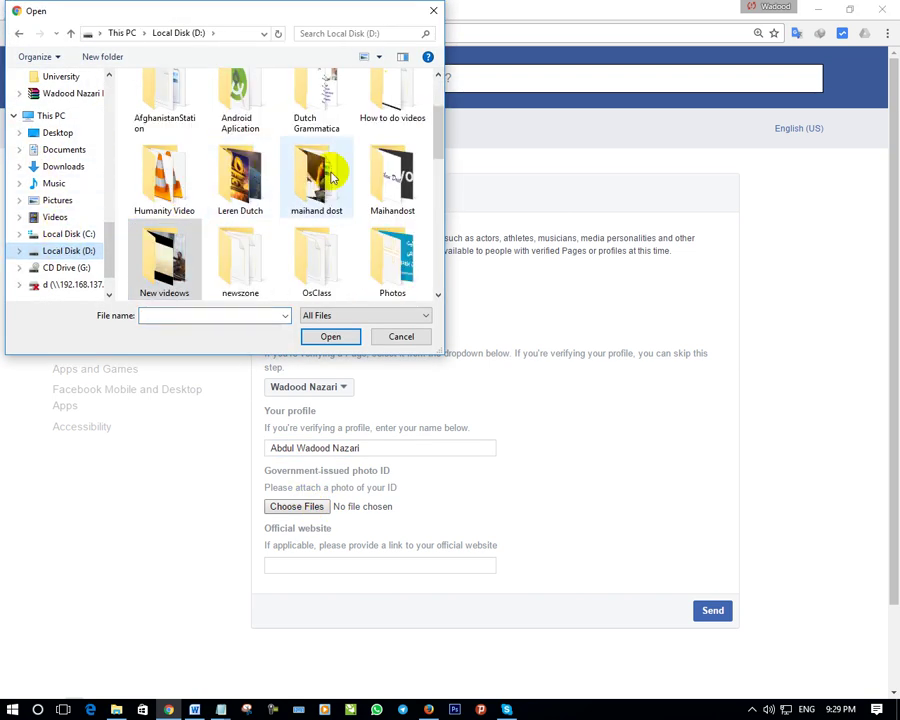
pyautogui.scroll(1, 328, 180)
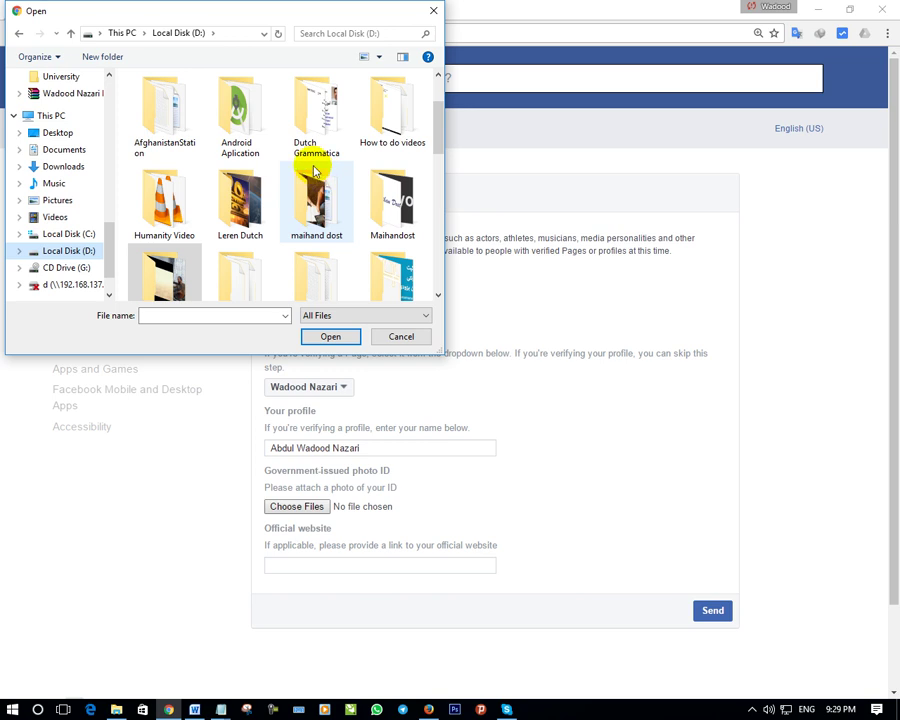
pyautogui.scroll(-1, 300, 205)
pyautogui.scroll(-3, 291, 240)
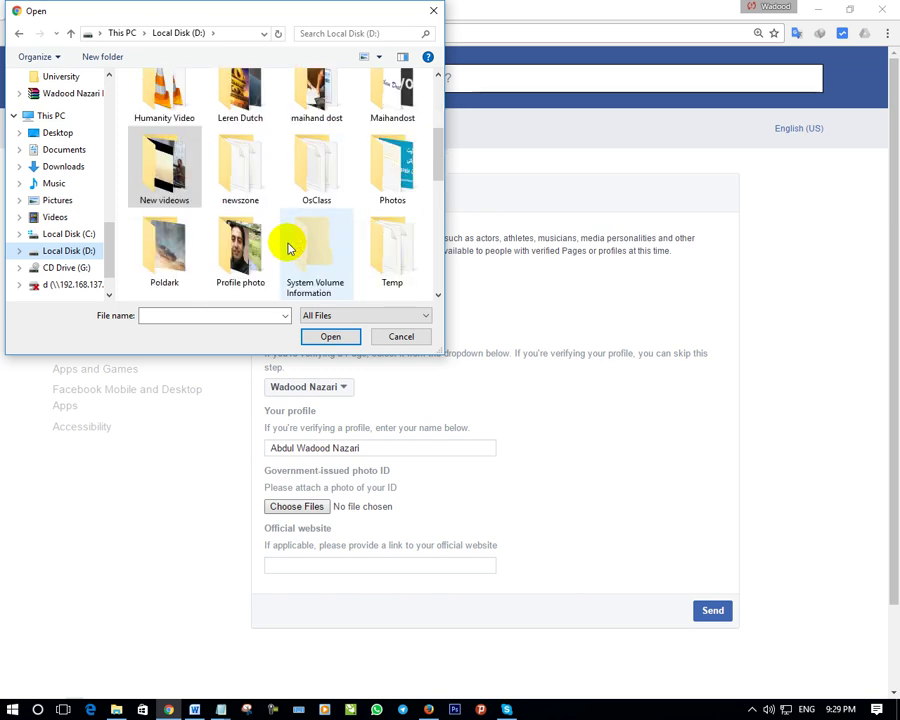
pyautogui.scroll(-2, 289, 262)
pyautogui.scroll(-2, 288, 272)
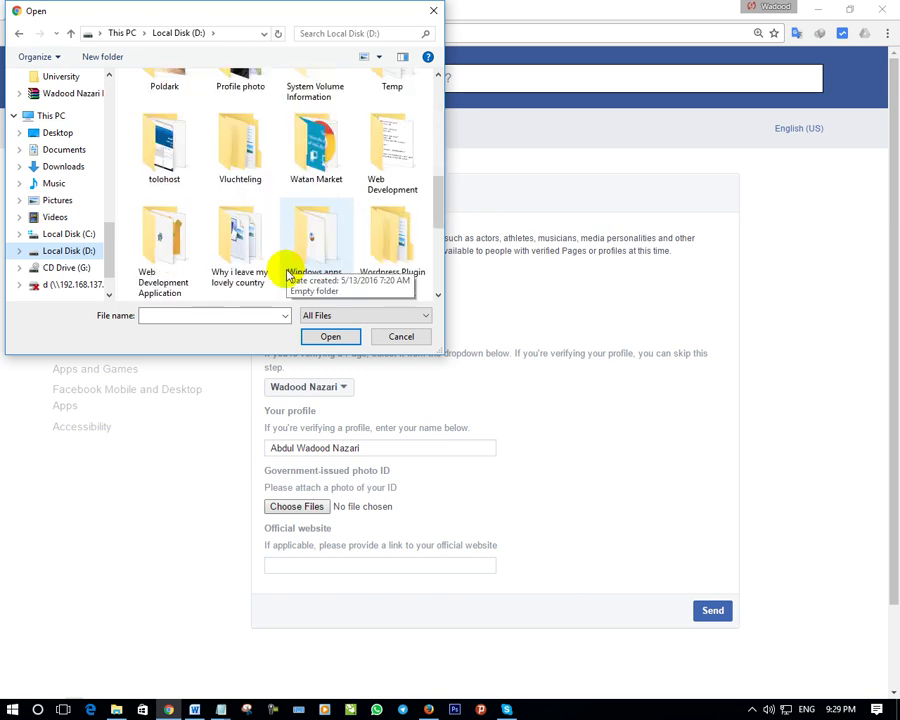
pyautogui.scroll(1, 287, 276)
pyautogui.scroll(5, 286, 270)
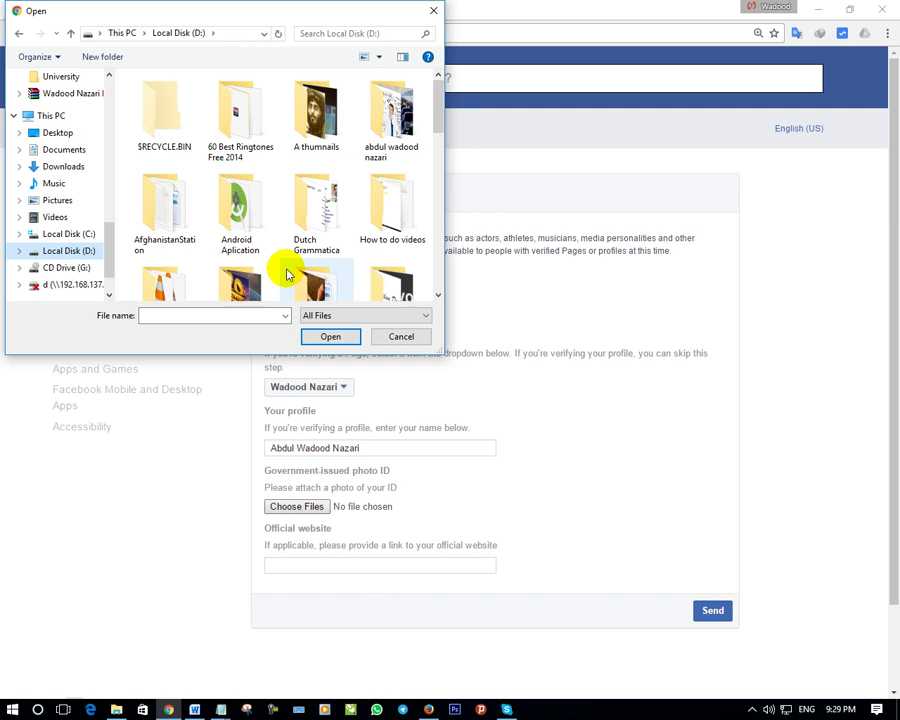
pyautogui.doubleClick(333, 131)
pyautogui.doubleClick(245, 110)
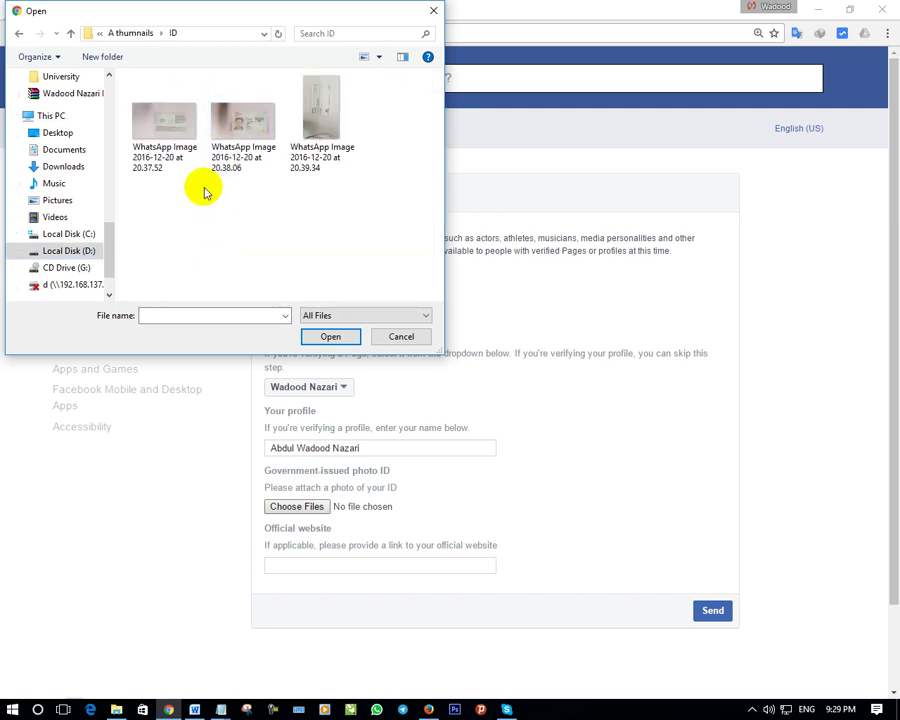
pyautogui.moveTo(386, 216)
pyautogui.mouseDown()
pyautogui.moveTo(265, 150)
pyautogui.moveTo(142, 120)
pyautogui.mouseUp()
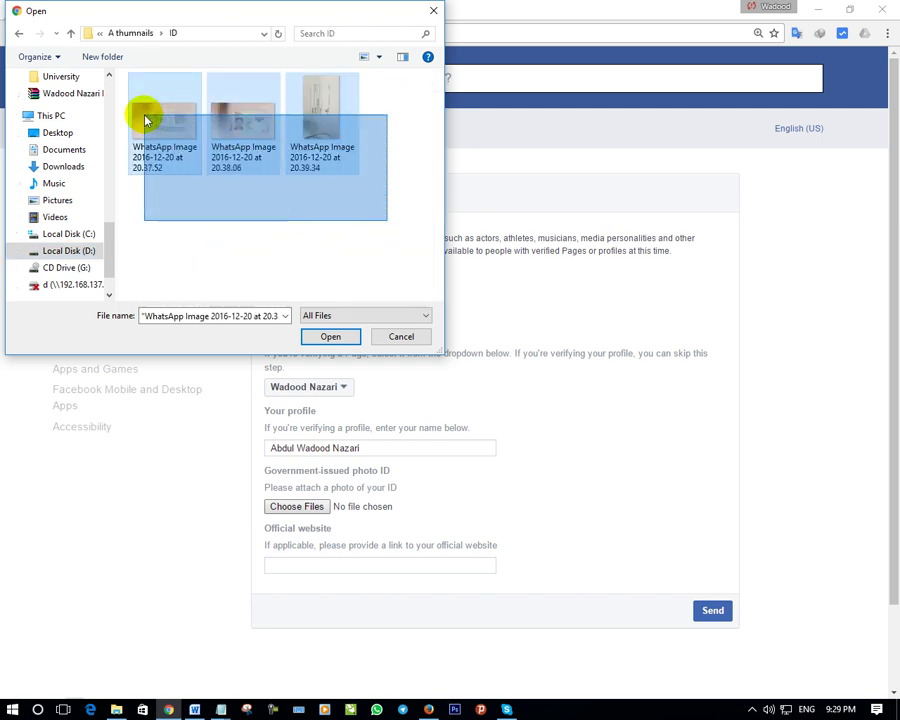
pyautogui.click(320, 337)
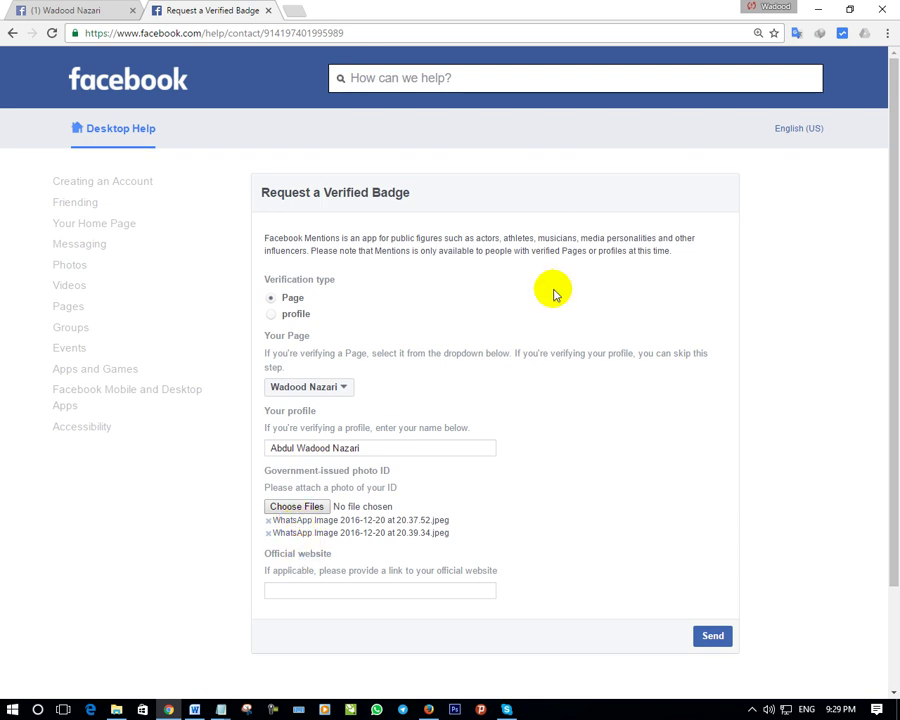
# Load wadoodnazari.com in a new tab and paste a website address into Official website
pyautogui.click(298, 11)
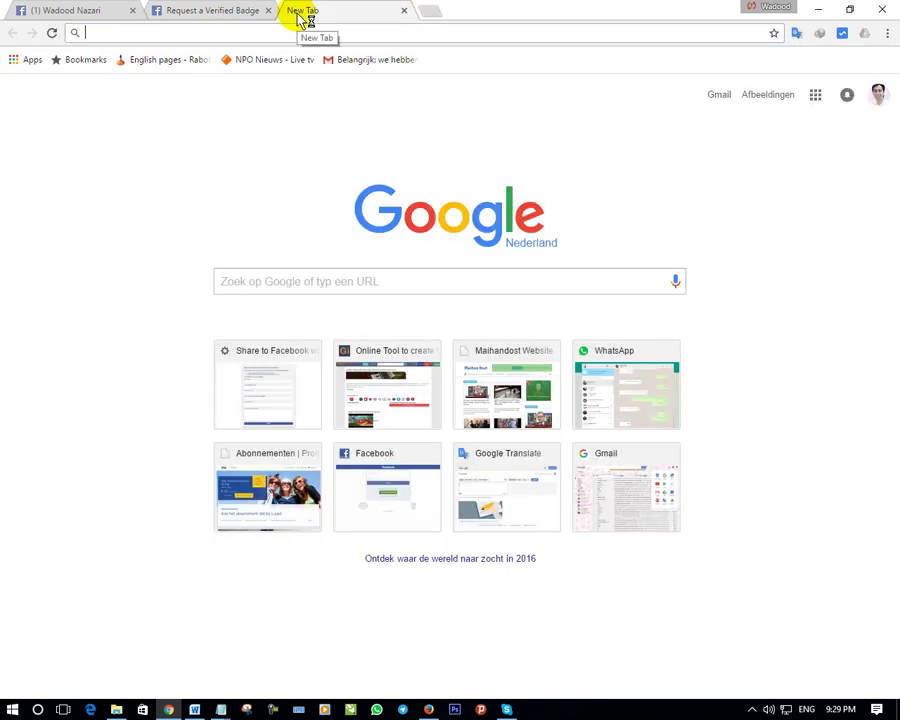
pyautogui.write('w')
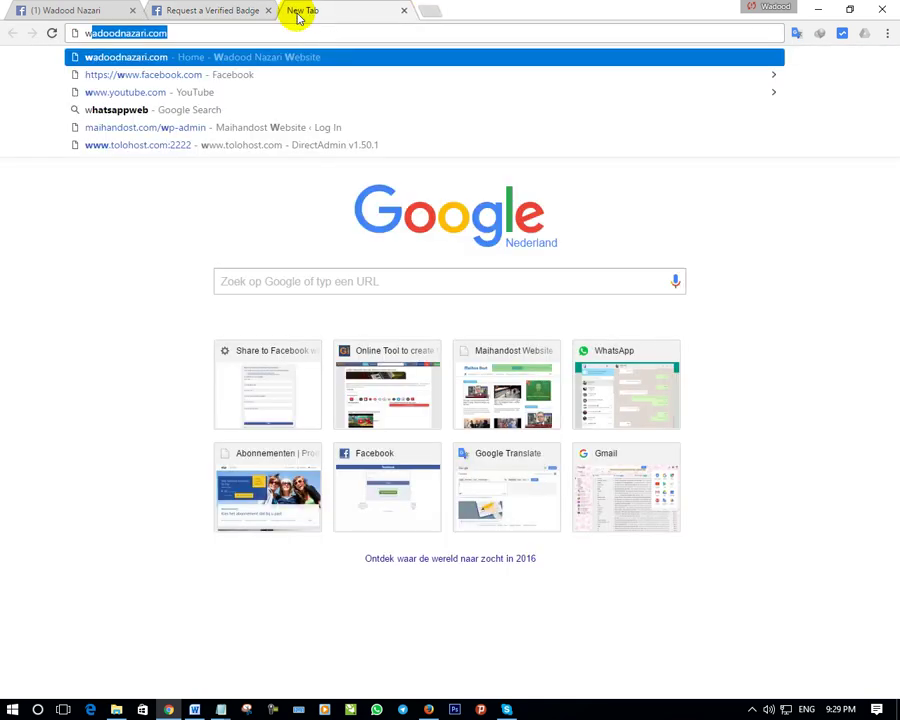
pyautogui.write('adoodnazari.com')
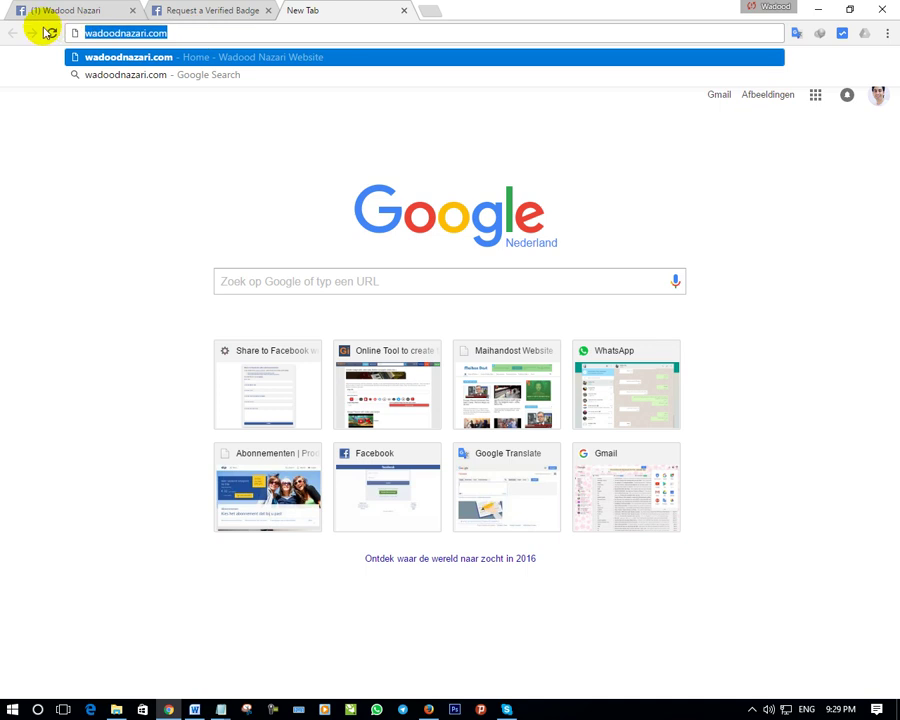
pyautogui.click(213, 12)
pyautogui.click(313, 588)
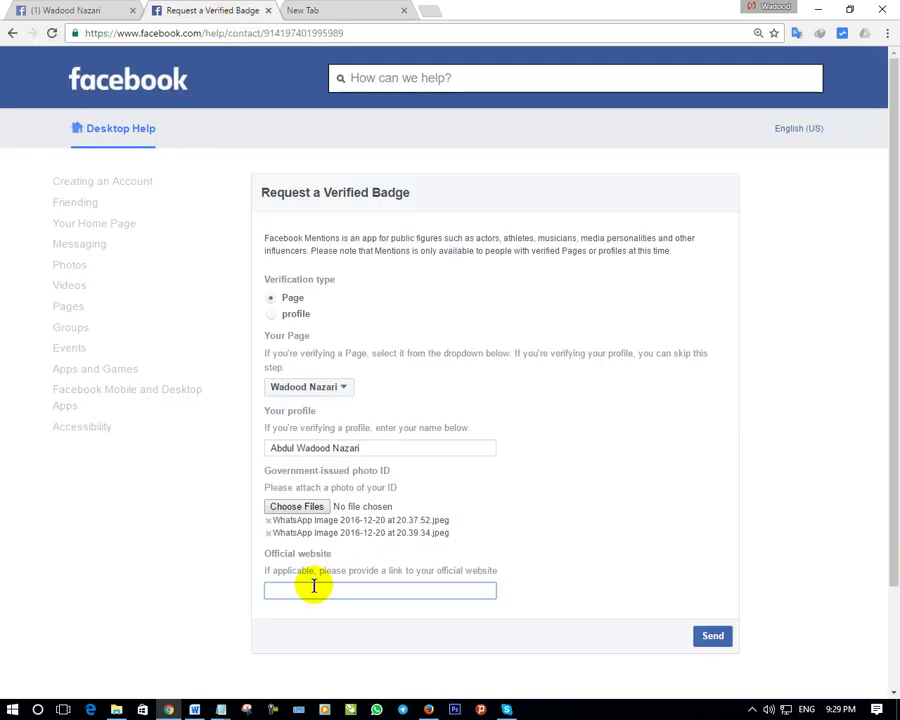
pyautogui.write('wadoodnazari.com')
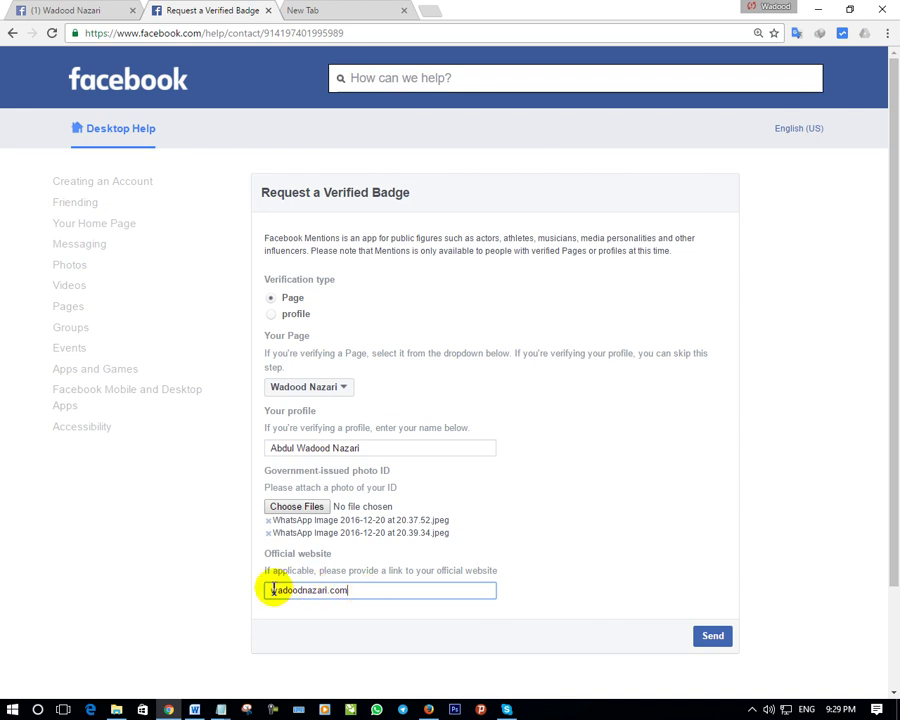
pyautogui.click(330, 12)
pyautogui.click(197, 32)
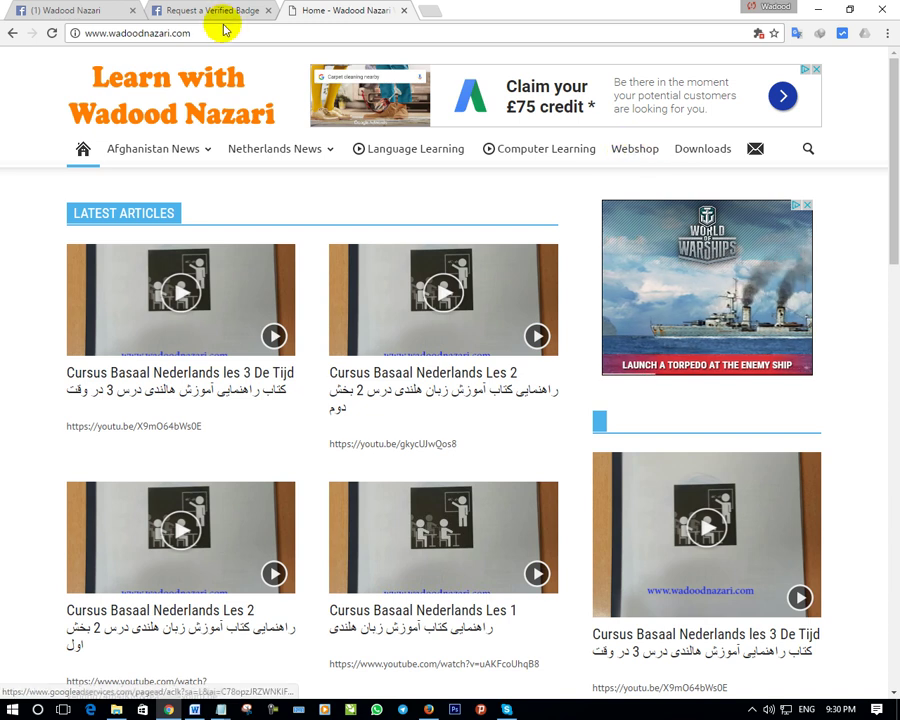
pyautogui.hotkey('ctrl', 'a')
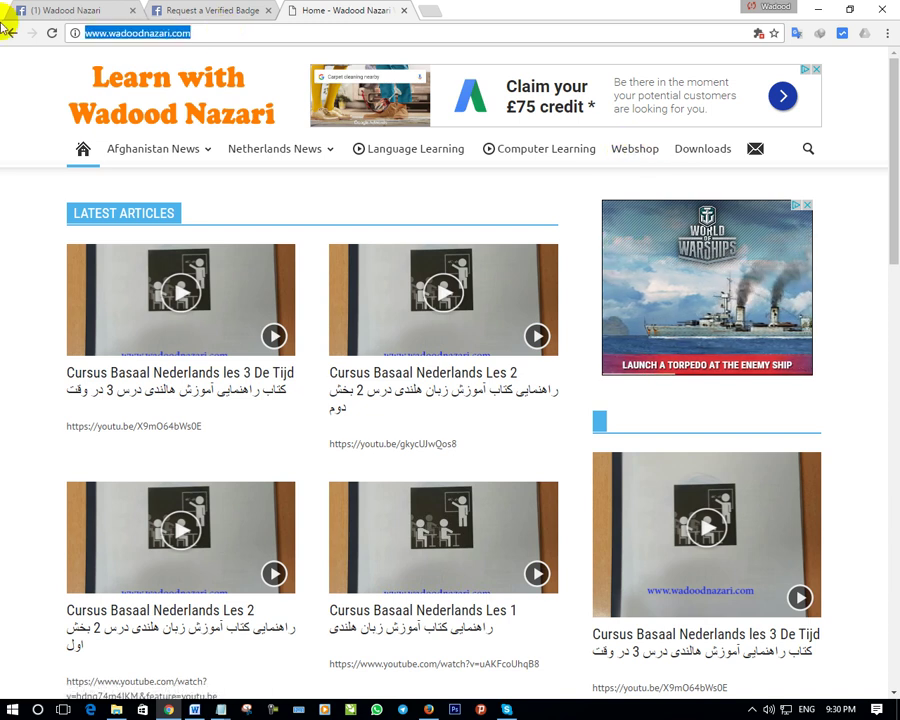
pyautogui.click(187, 7)
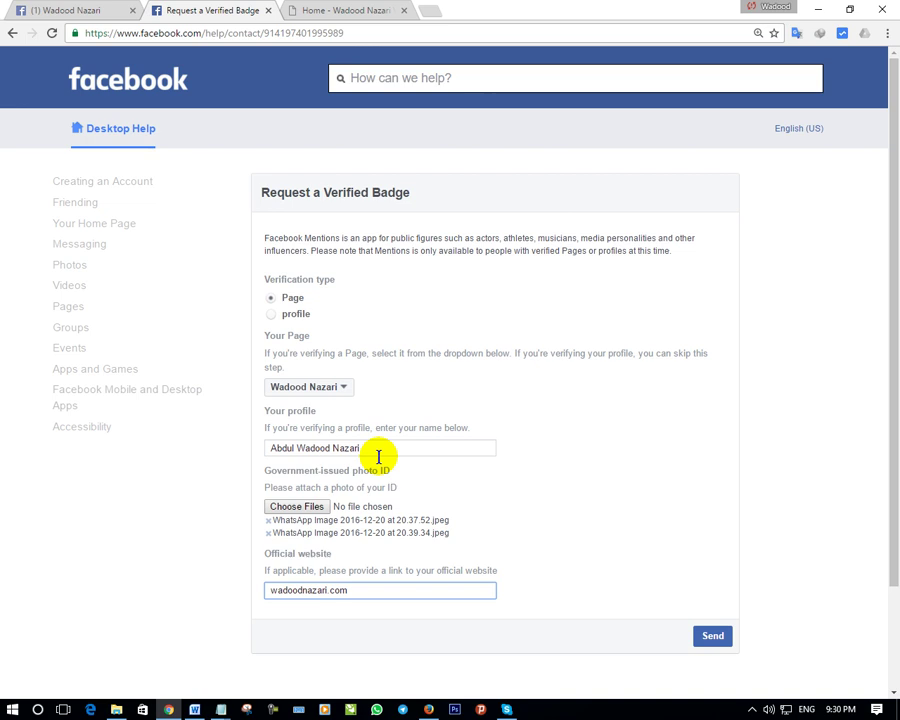
pyautogui.moveTo(372, 590); pyautogui.dragTo(203, 603)
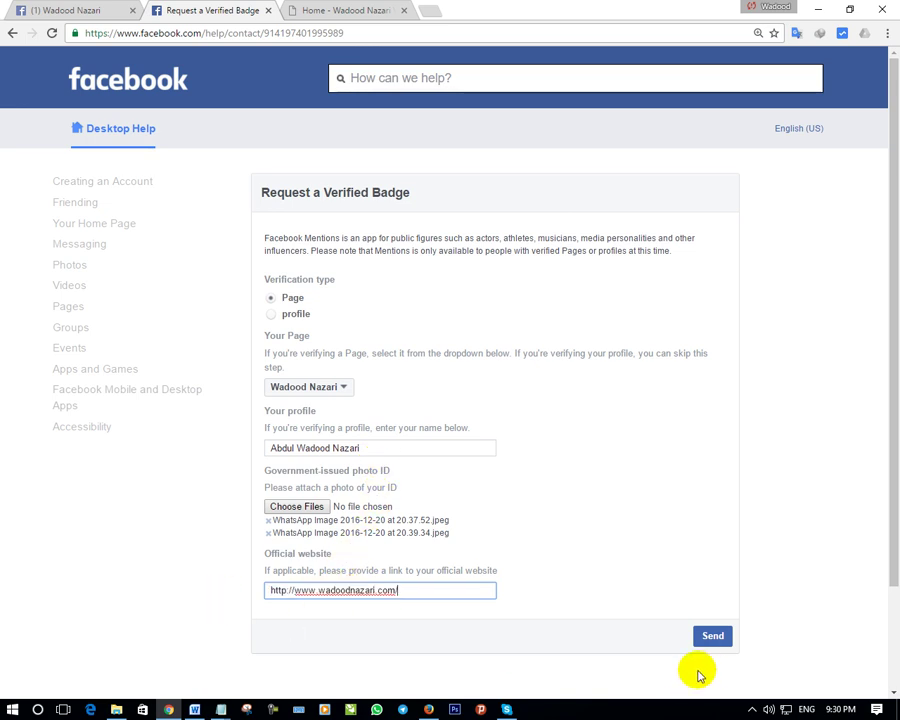
pyautogui.click(714, 640)
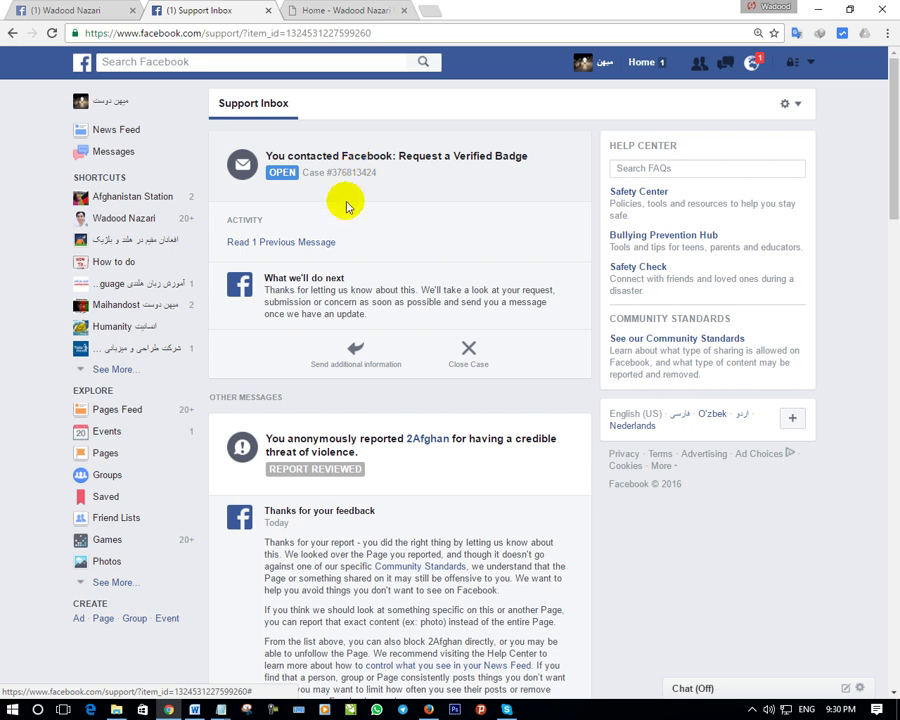
pyautogui.moveTo(221, 709)
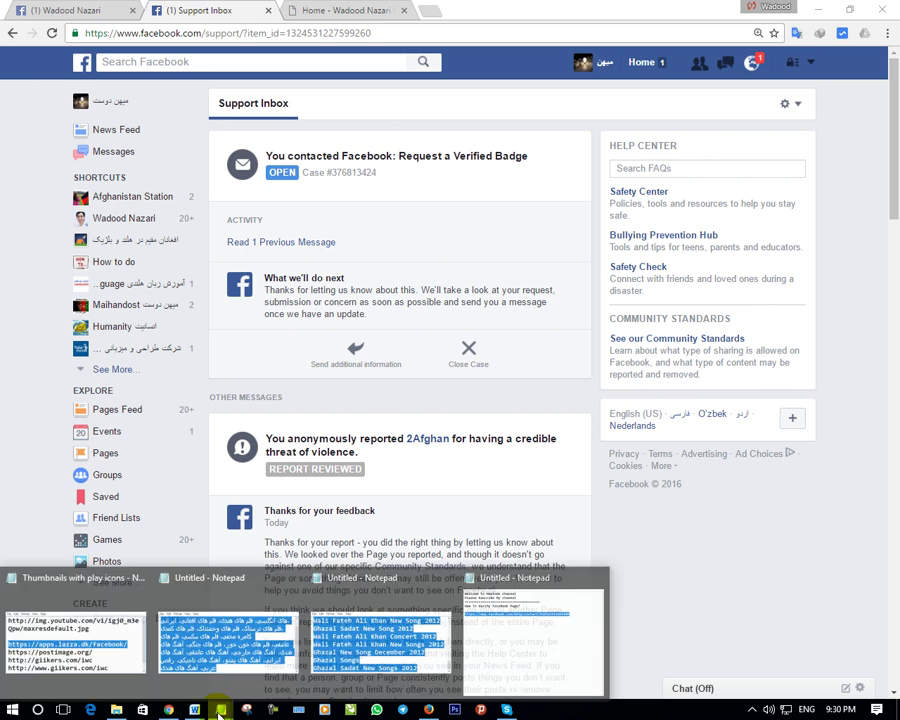
# Bring the Notepad notes forward and select the misspelled word 'Subcribe'
pyautogui.click(352, 648)
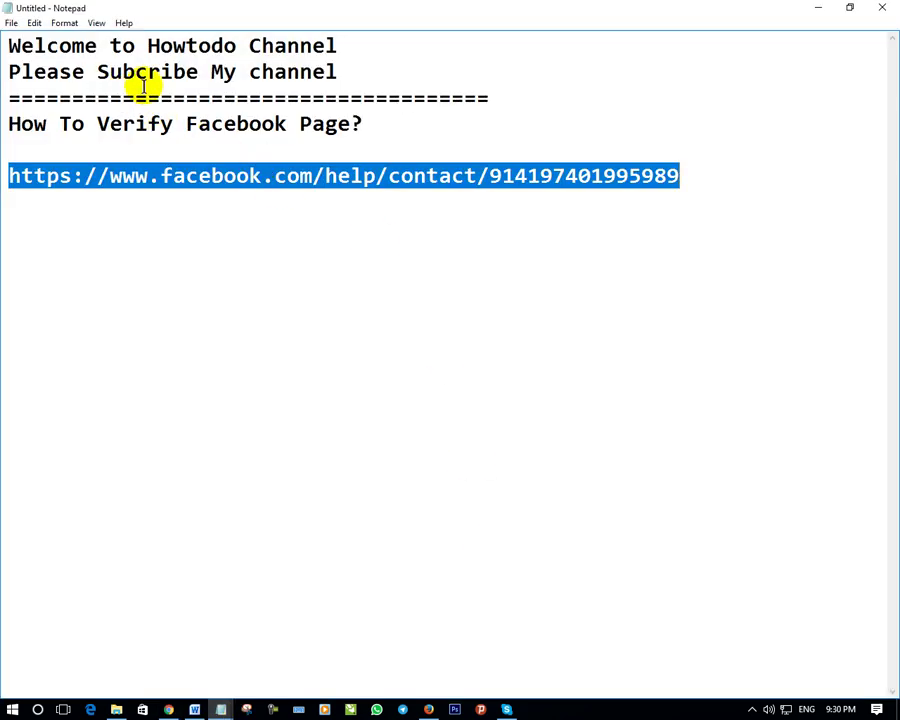
pyautogui.moveTo(198, 72); pyautogui.dragTo(109, 72)
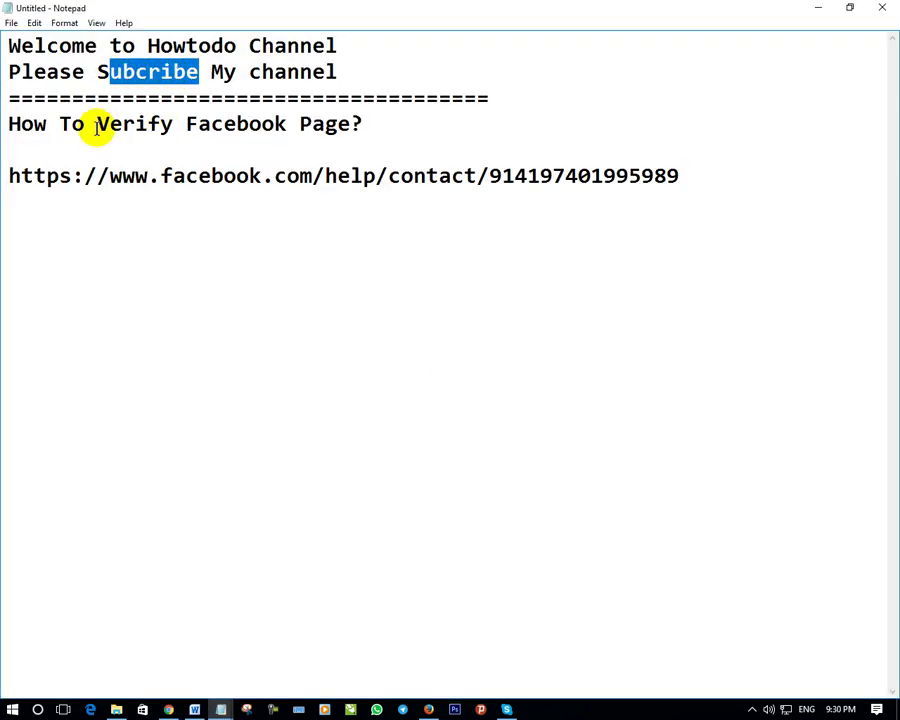